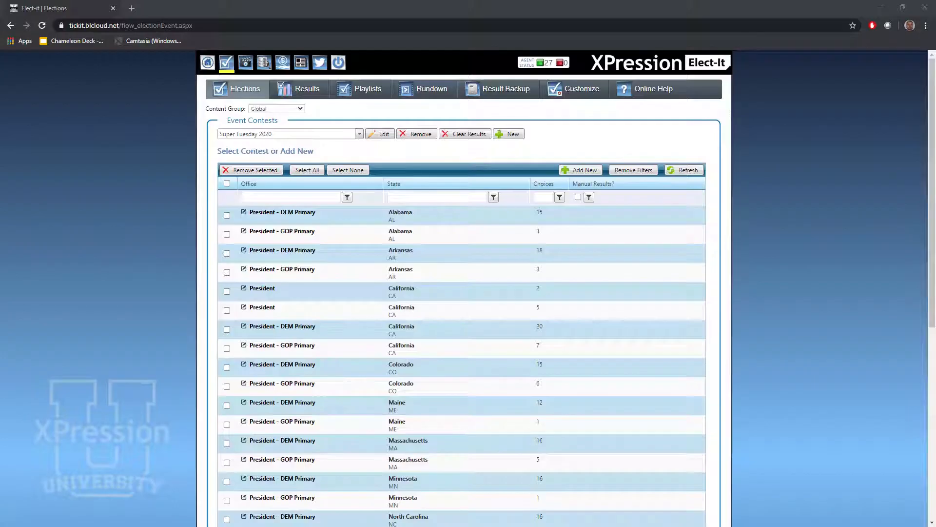
Open the Alabama President - DEM Primary contest to view its selected choices
click(272, 220)
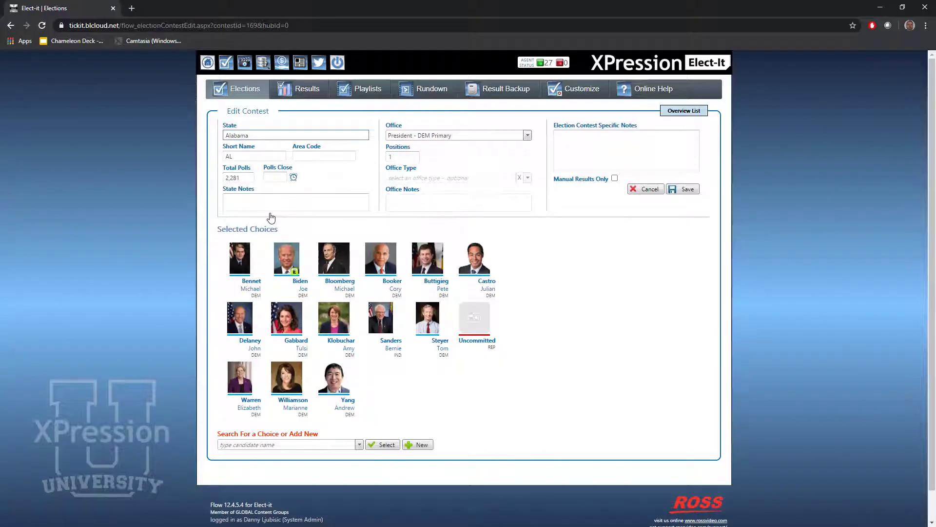
Open the election rundown builder and review the available XPression bins and rundowns
click(430, 93)
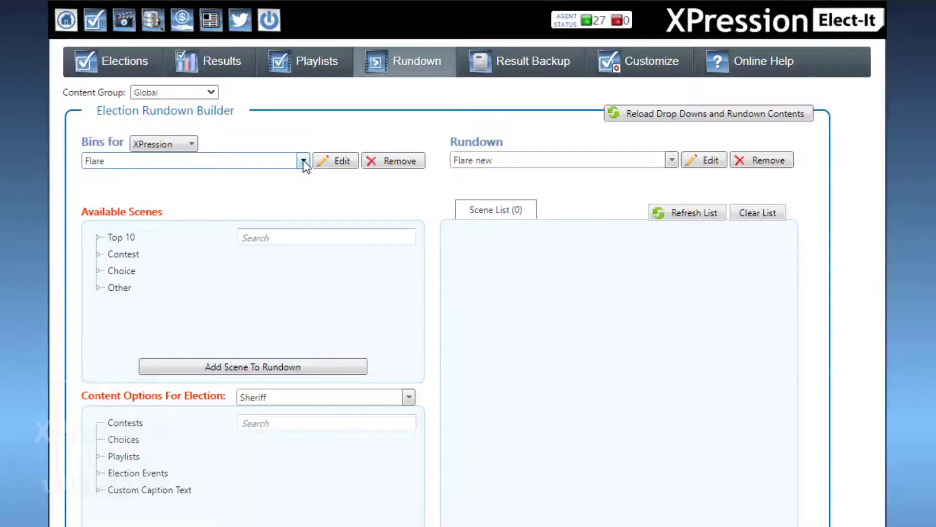
click(303, 161)
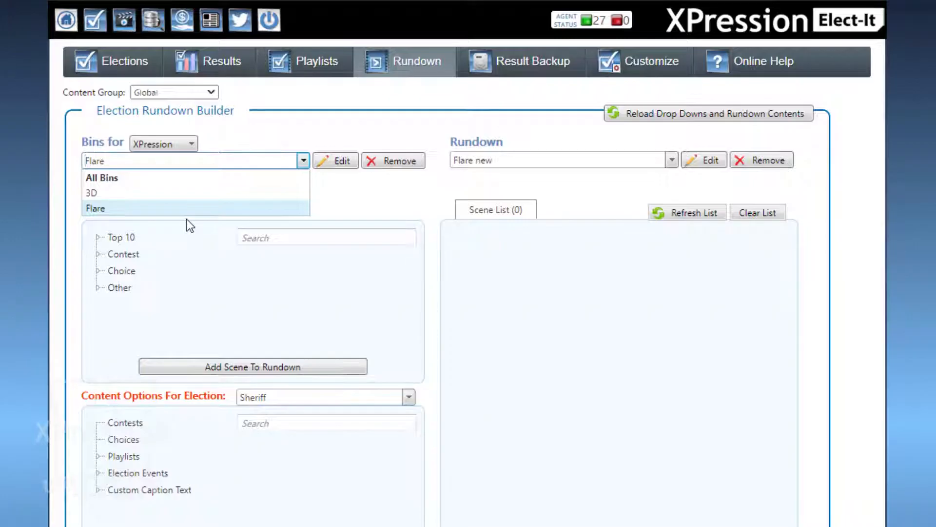
click(668, 159)
click(668, 160)
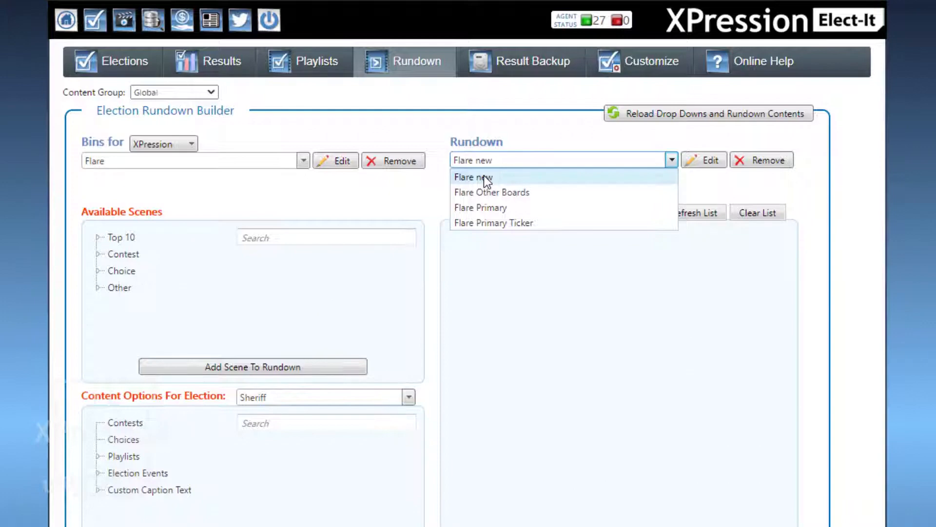
Add the Elections 2020 Flare HS Board contest scene to the Flare new rundown
click(98, 252)
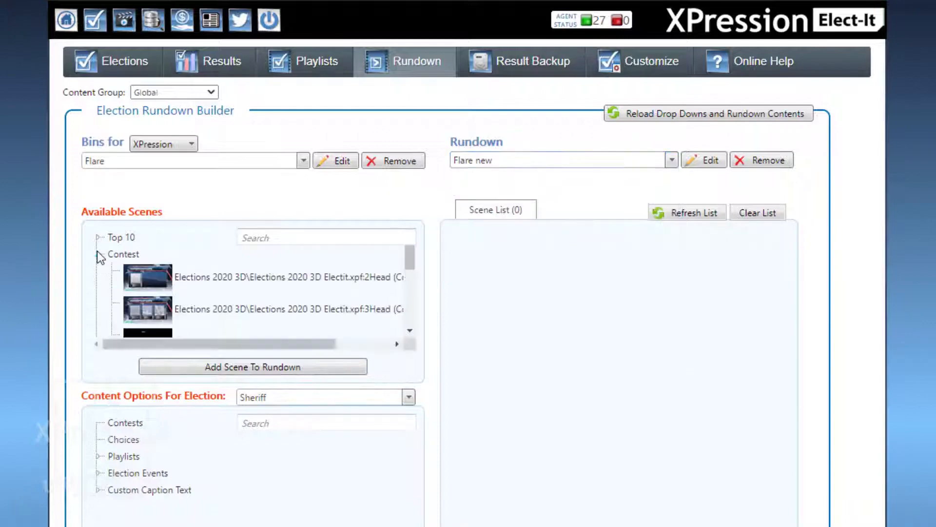
drag(411, 258, 409, 302)
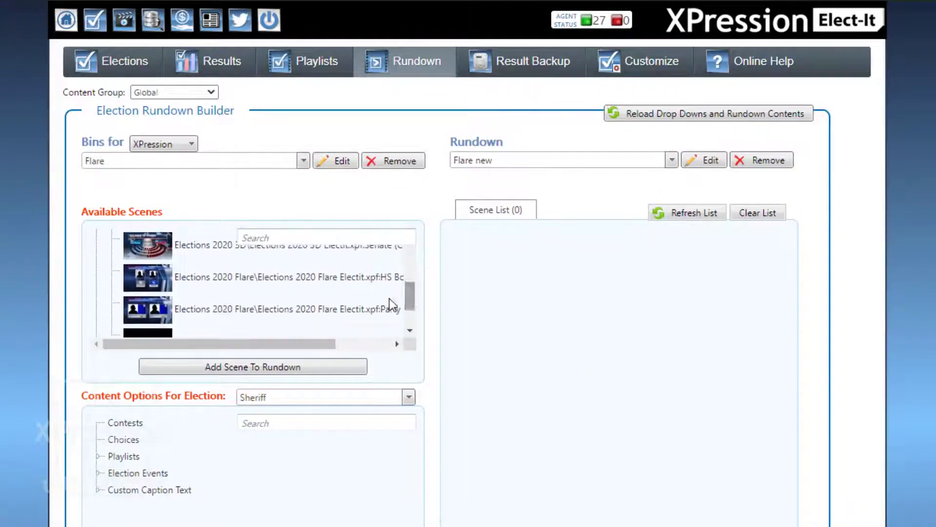
click(251, 277)
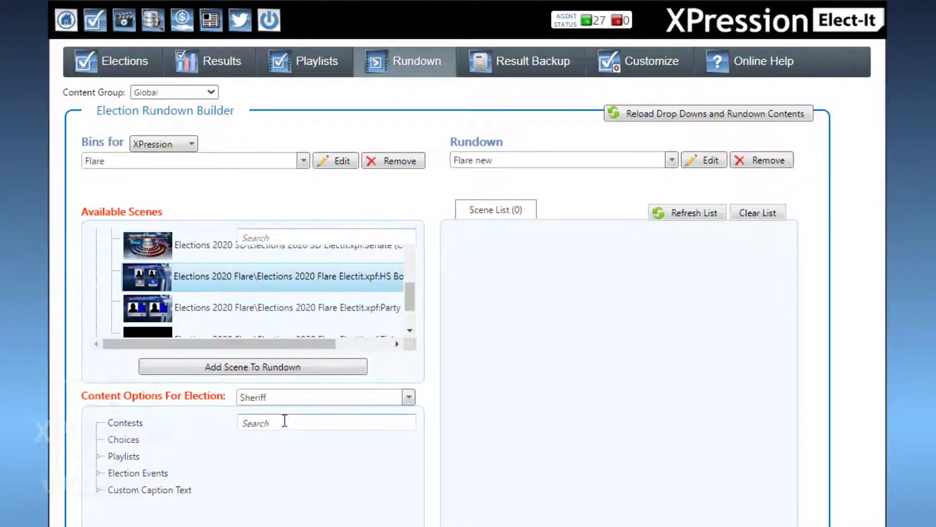
click(268, 369)
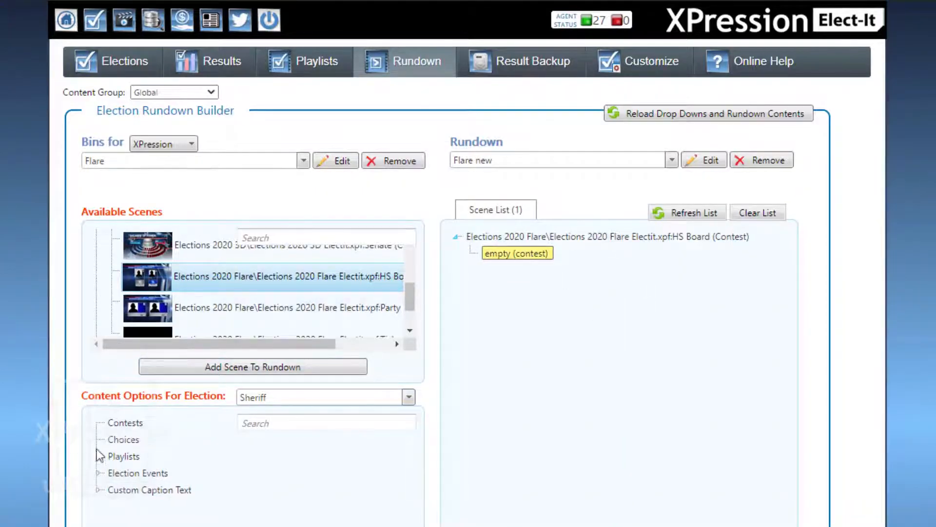
Choose Super Tuesday 2020 as the content election and assign President - DEM Primary AR to the empty HS Board contest slot
click(143, 490)
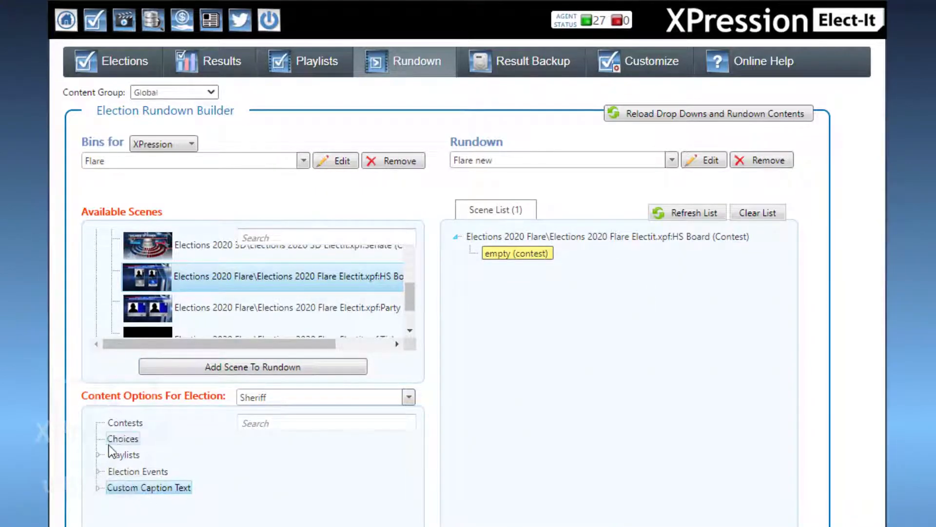
click(125, 416)
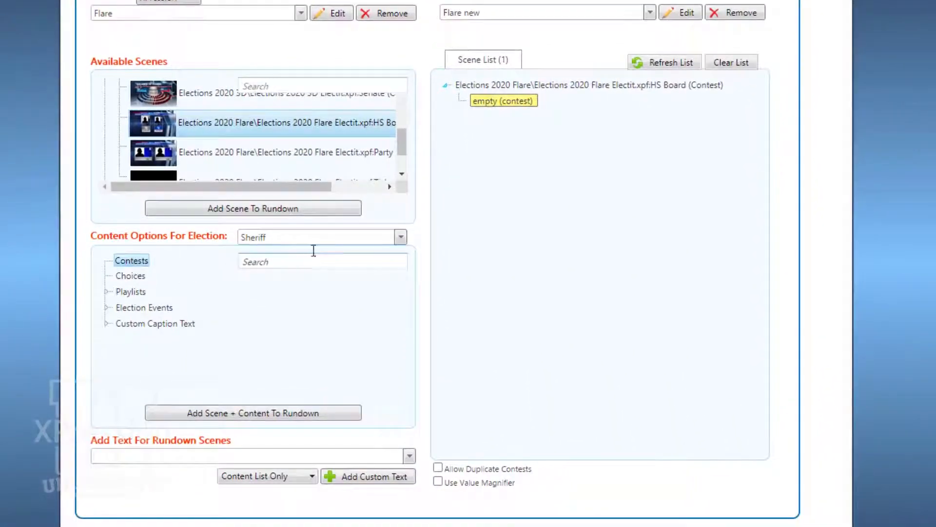
click(406, 237)
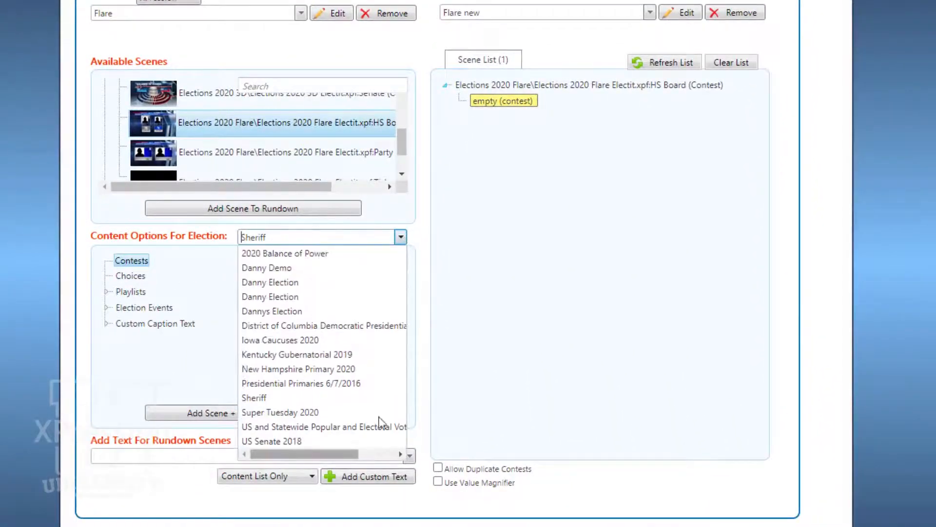
click(272, 412)
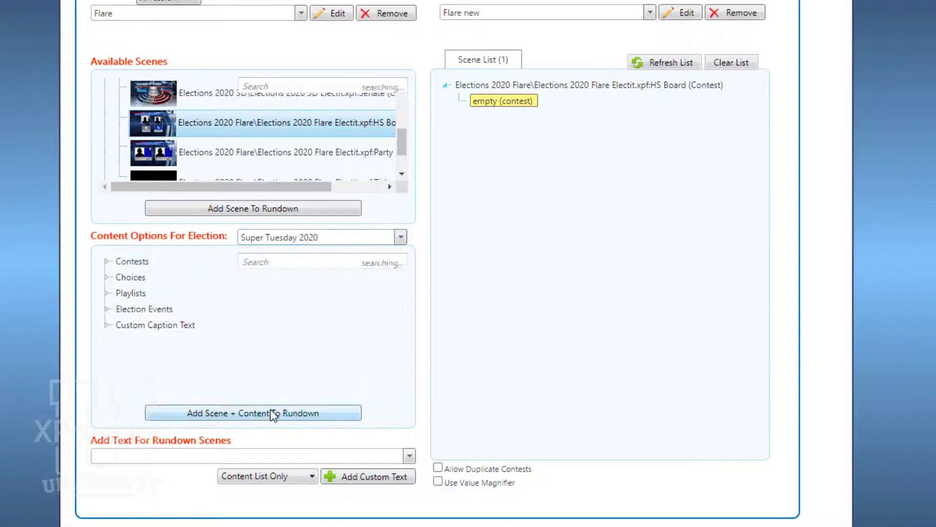
click(106, 264)
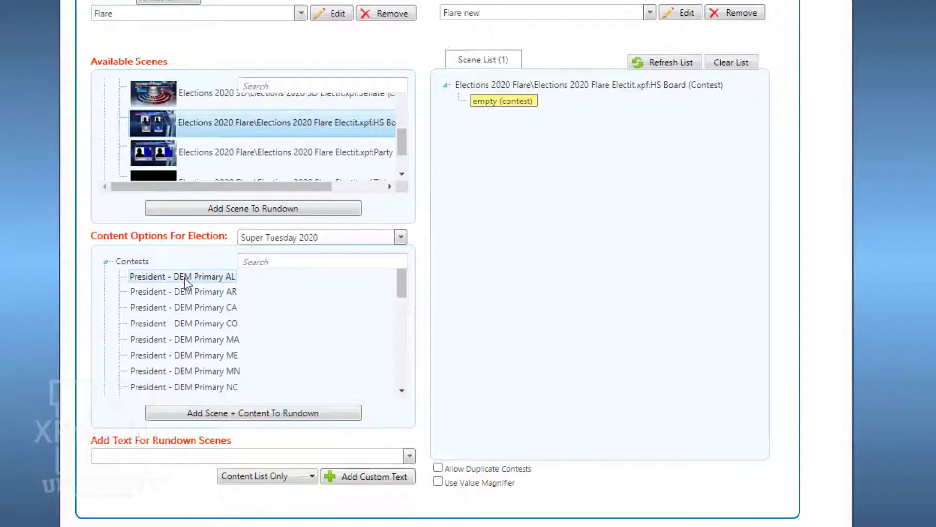
click(187, 292)
drag(269, 302, 502, 101)
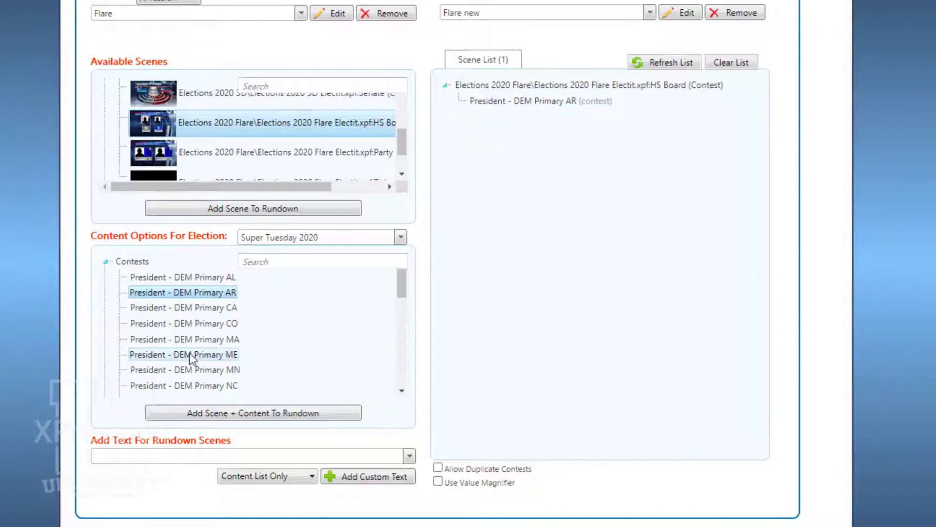
Add a second HS Board scene with President - DEM Primary CO to the rundown and replace its contest with President - DEM Primary CA
click(187, 323)
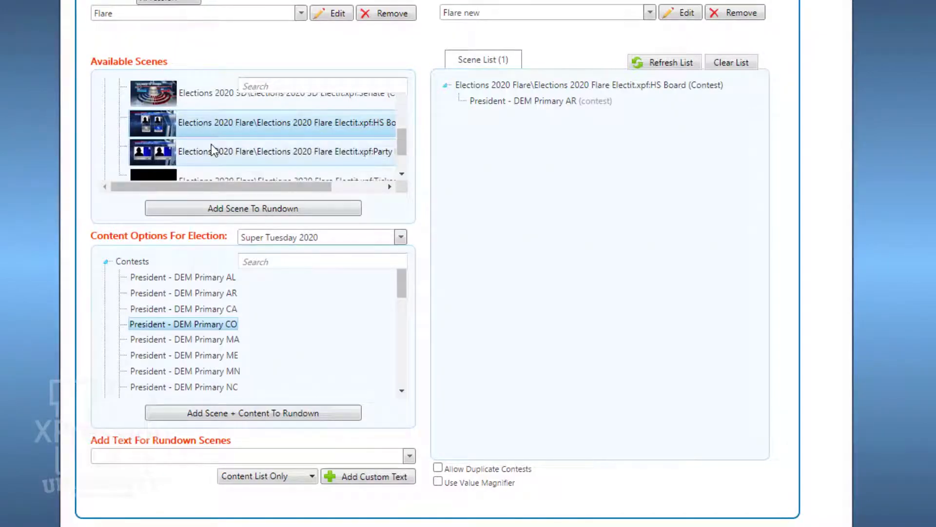
click(233, 418)
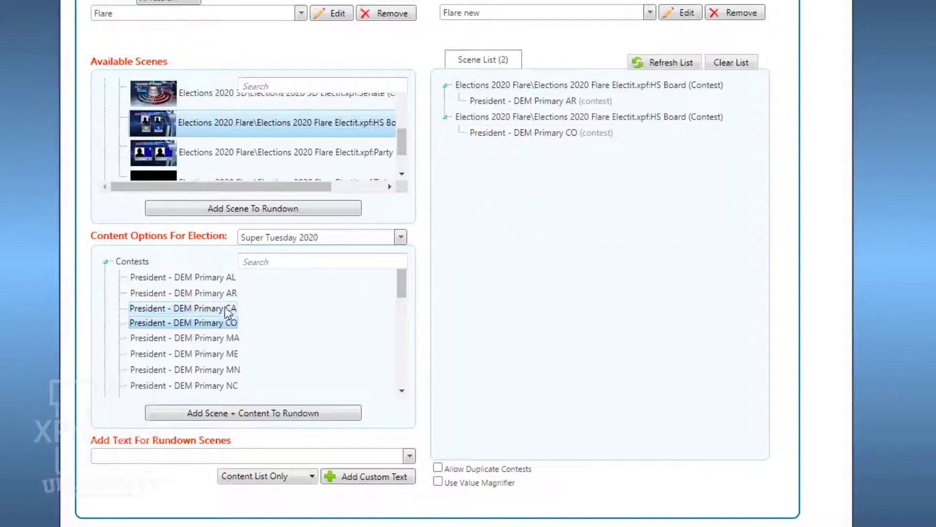
drag(184, 312, 529, 136)
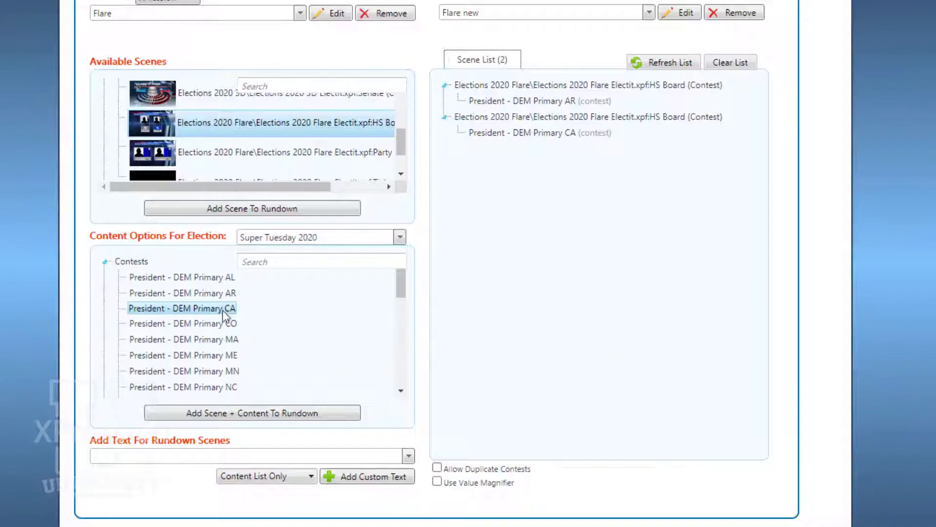
click(241, 414)
click(380, 237)
Enable Use Value Magnifier and replace the second HS Board scene's contest with President - DEM Primary MA
click(437, 482)
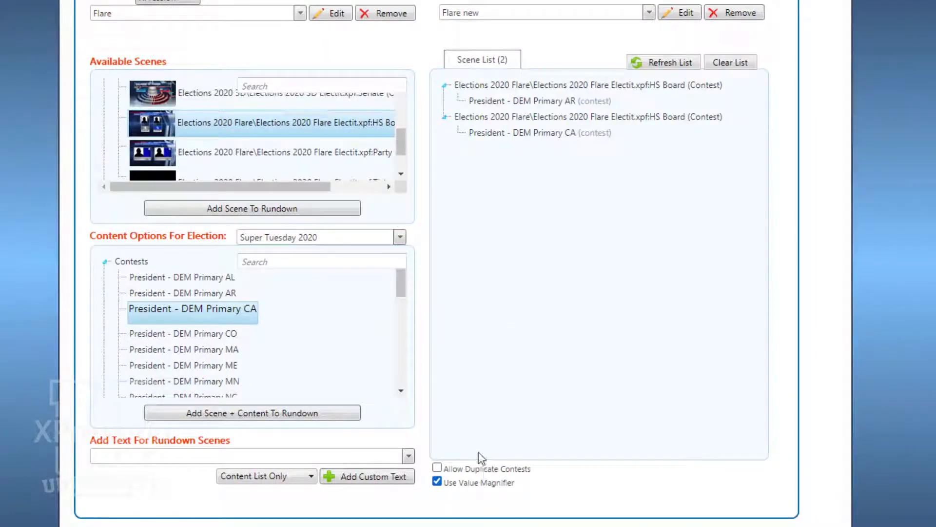
click(206, 349)
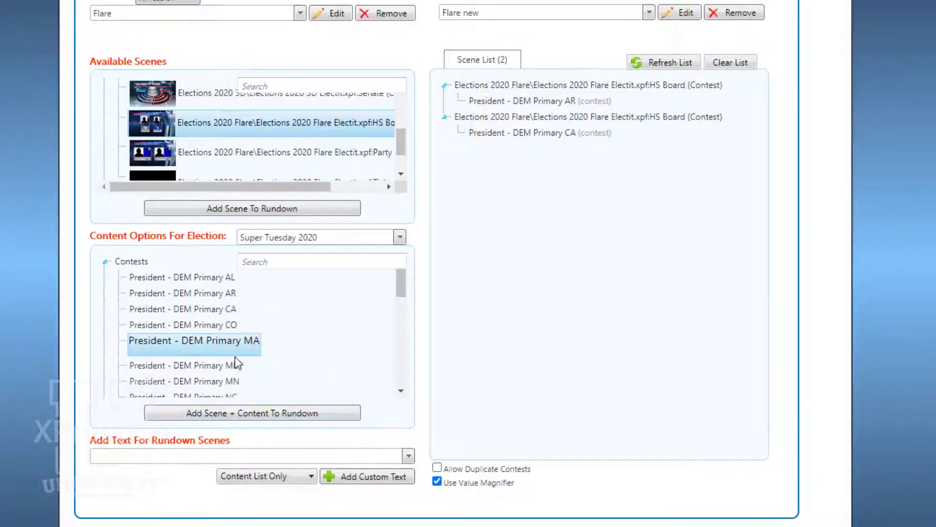
drag(216, 345, 549, 140)
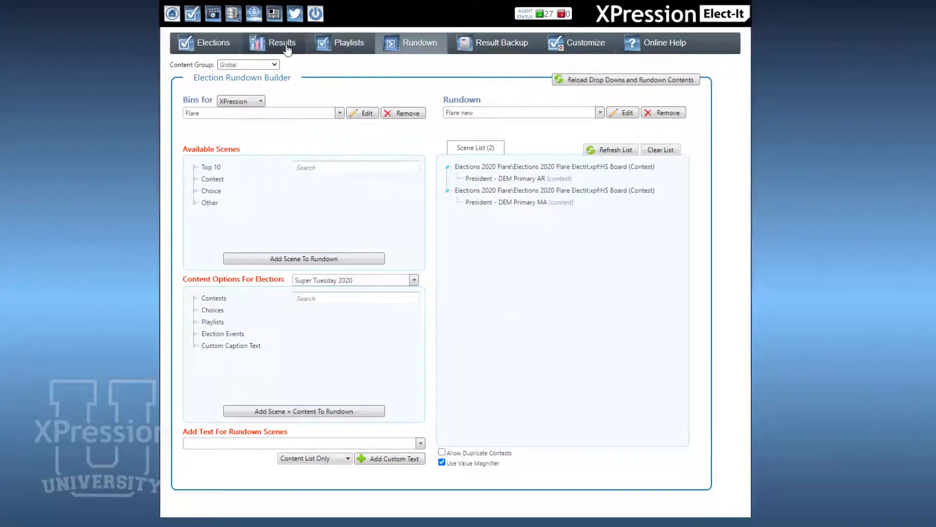
Open the Arkansas President - DEM Primary contest in the election results and set the custom page title to "Arkansas Dem"
click(288, 48)
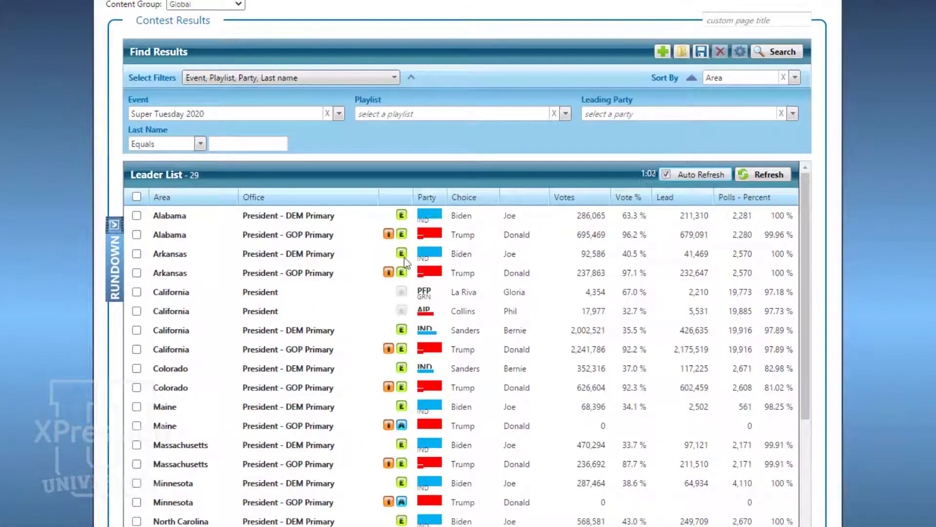
click(302, 258)
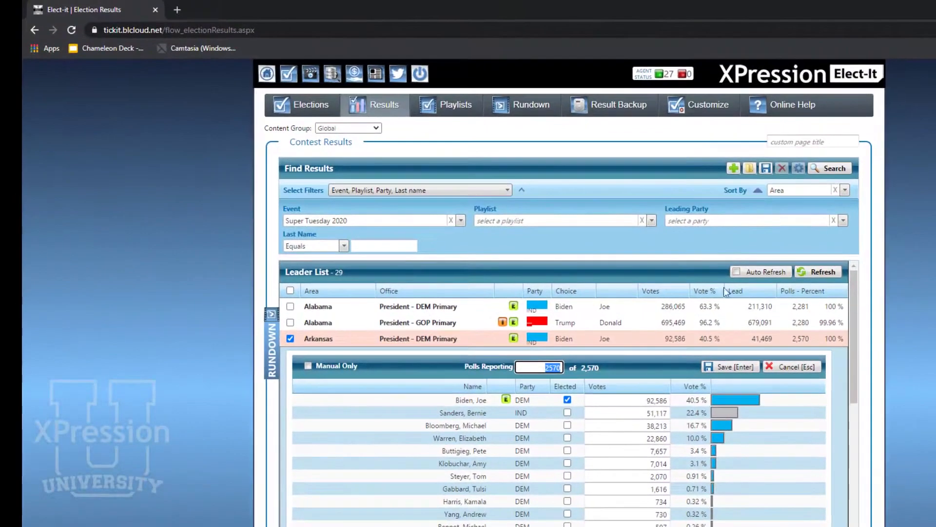
click(830, 143)
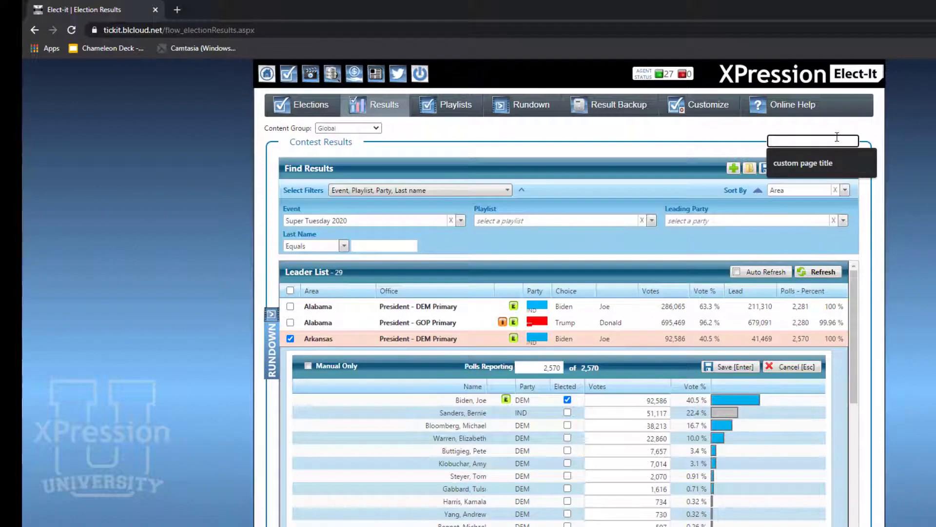
text(A)
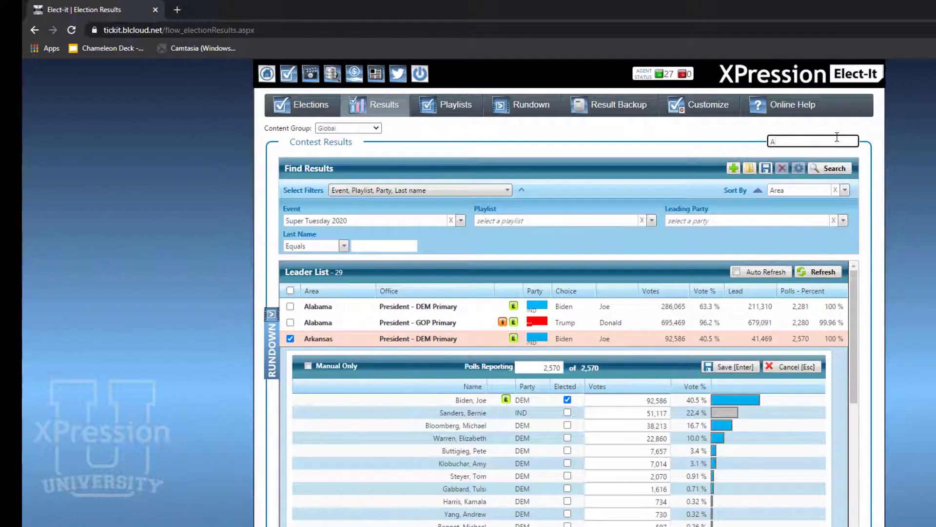
text(rkanss)
text(s Dem)
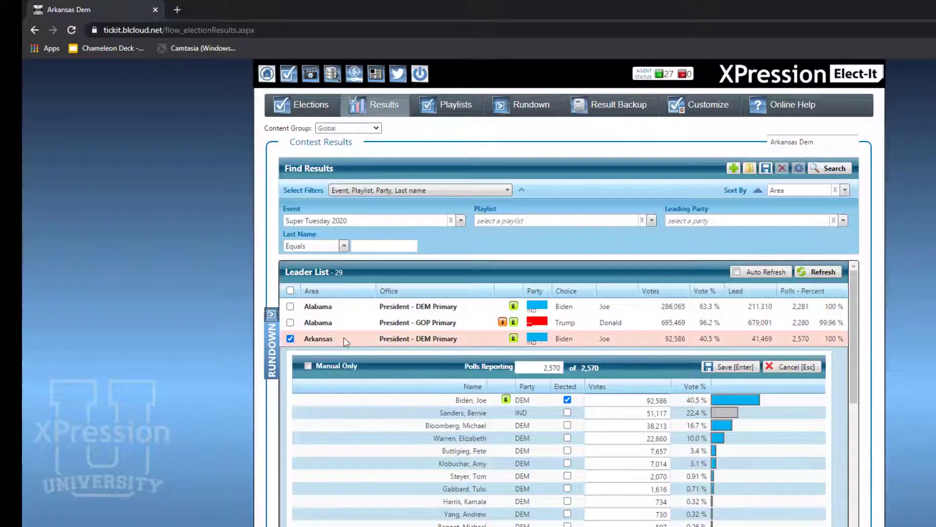
Open the Arkansas President - GOP Primary contest in the leader list to view its results
scroll(446, 359, down, 8)
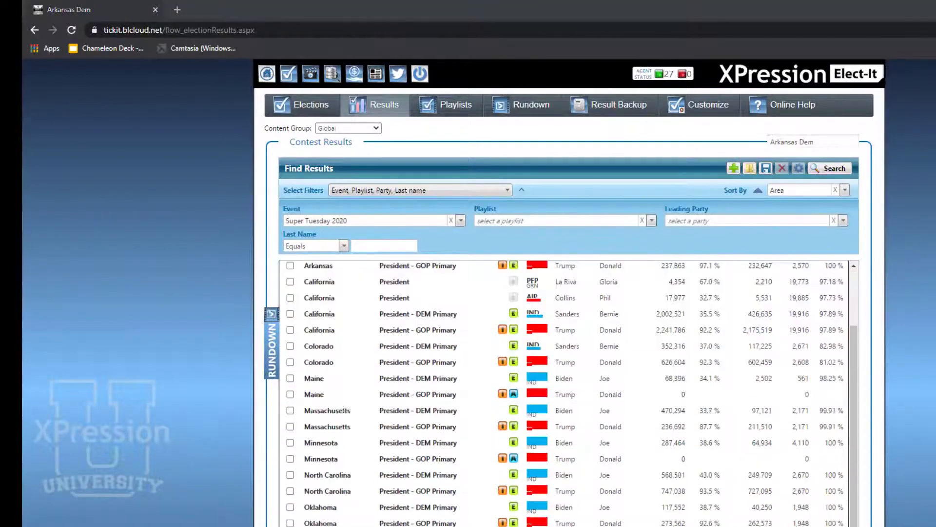
scroll(432, 319, up, 8)
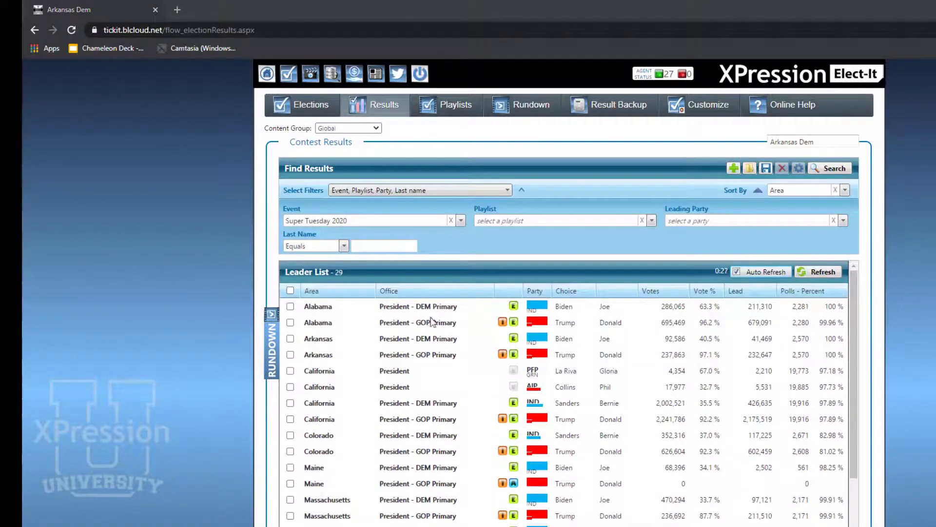
click(315, 354)
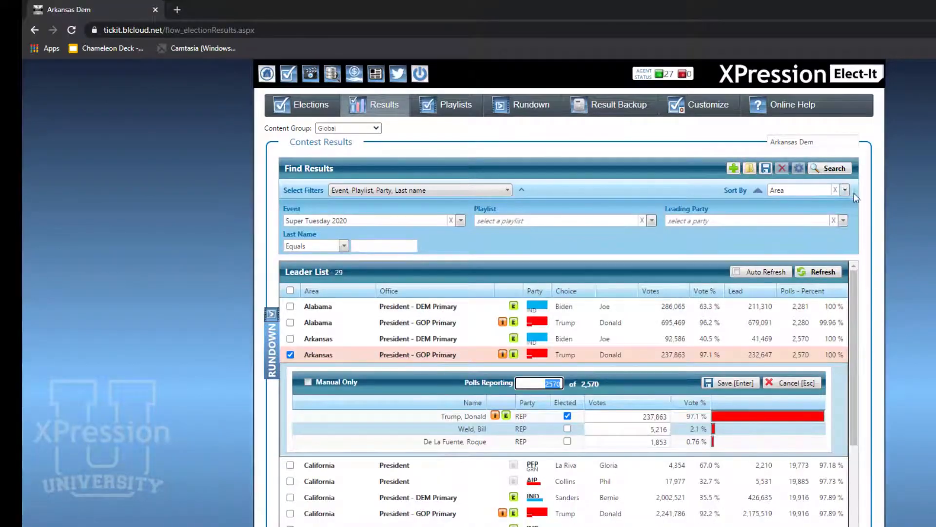
click(812, 141)
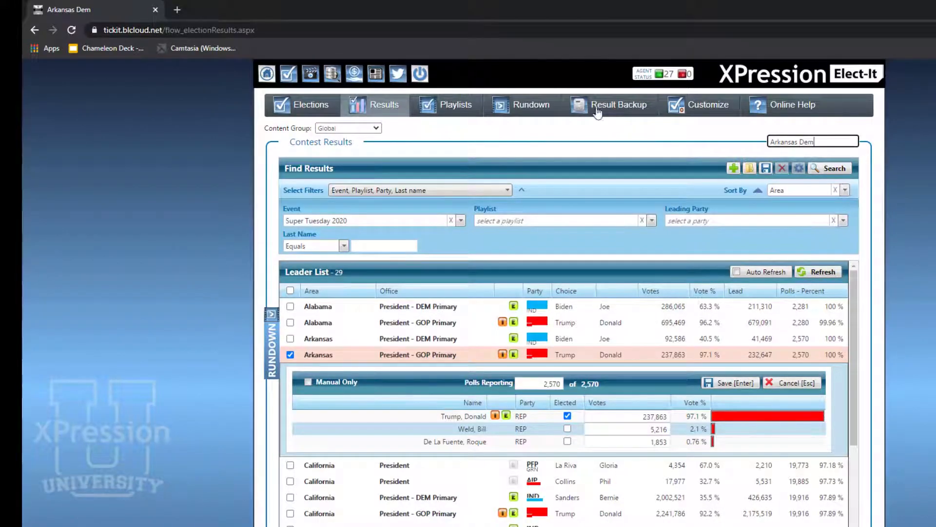
Duplicate the results page in a new browser tab and set its custom page title to "Arkansas GOP"
right_click(123, 6)
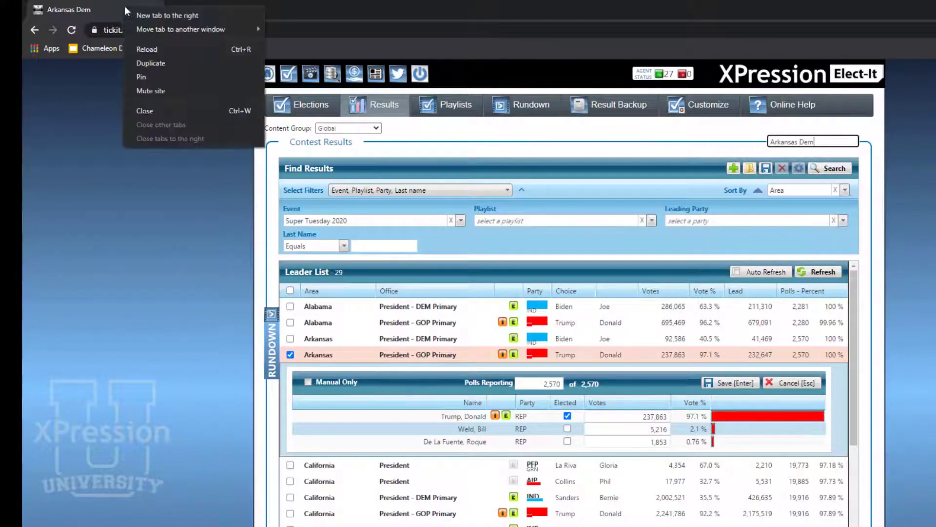
click(145, 63)
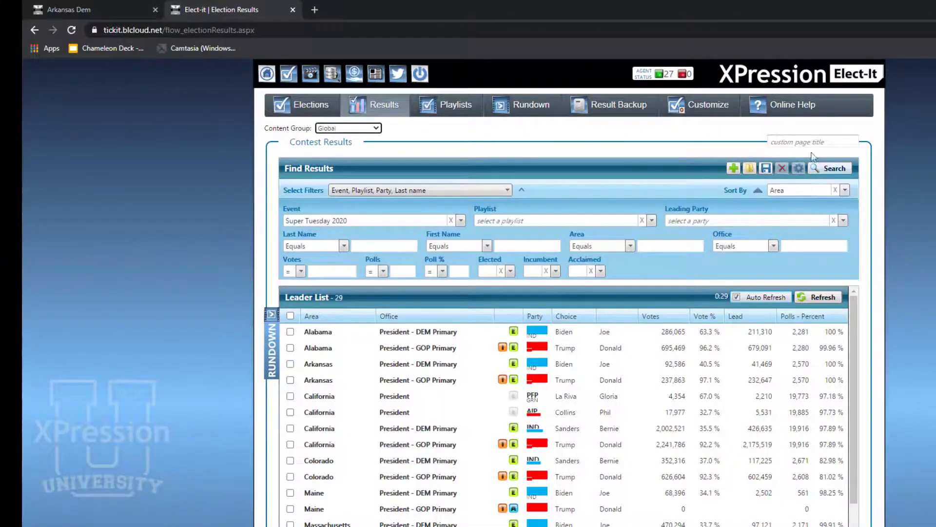
click(814, 139)
text(A)
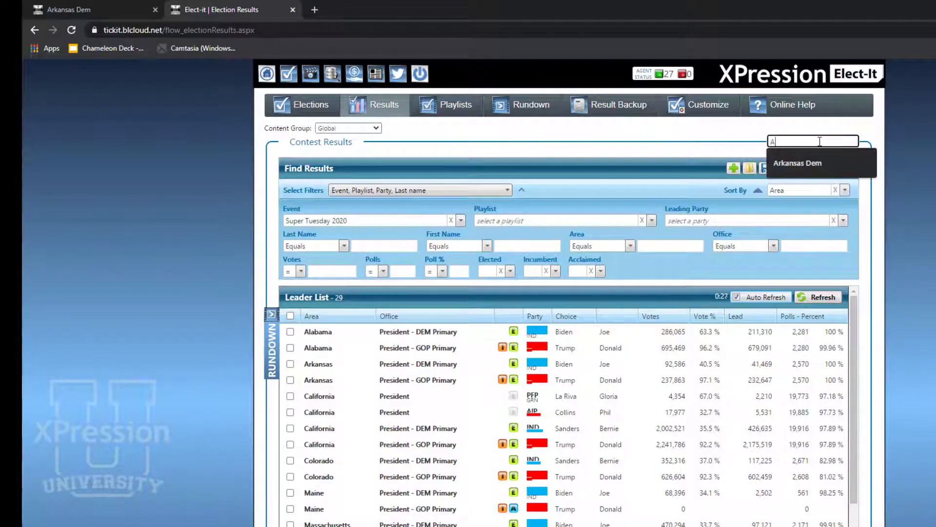
text(rkansas GOP)
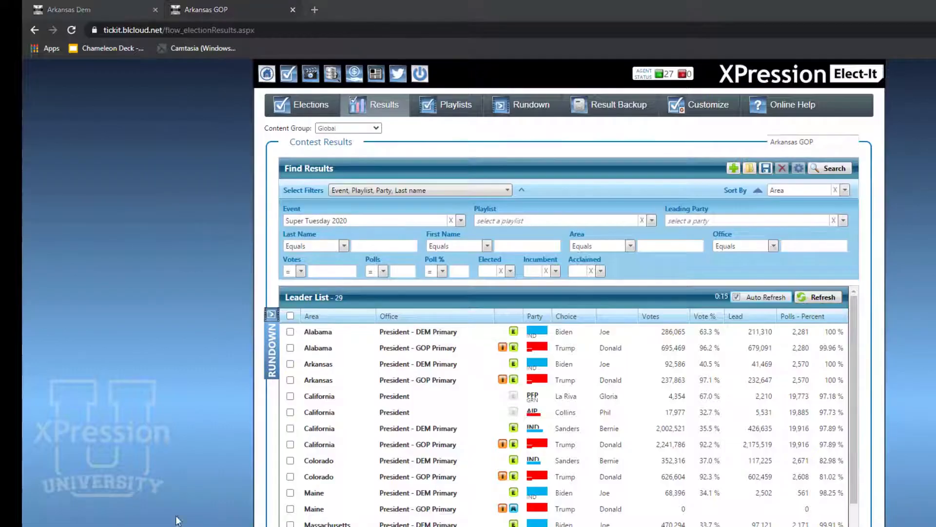
Switch between the Arkansas Dem and Arkansas GOP pages to view each contest's results
click(92, 10)
click(256, 10)
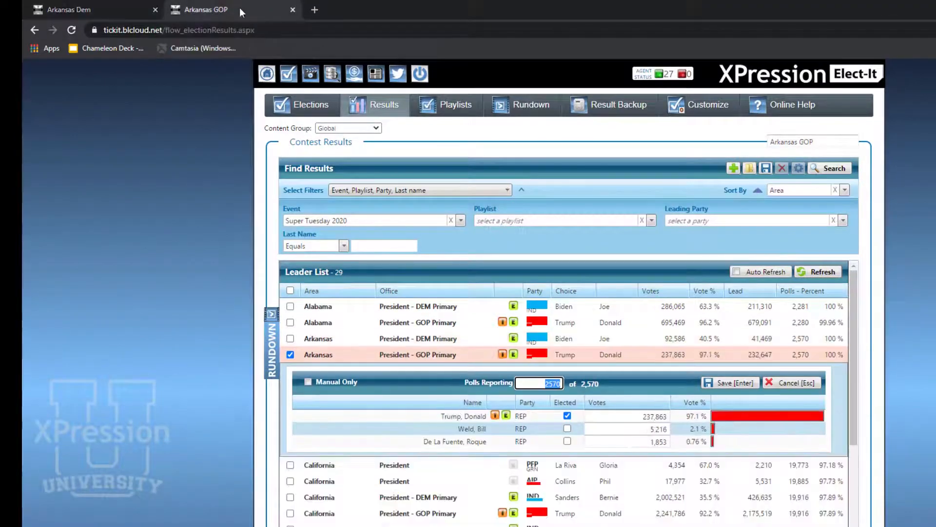
click(89, 14)
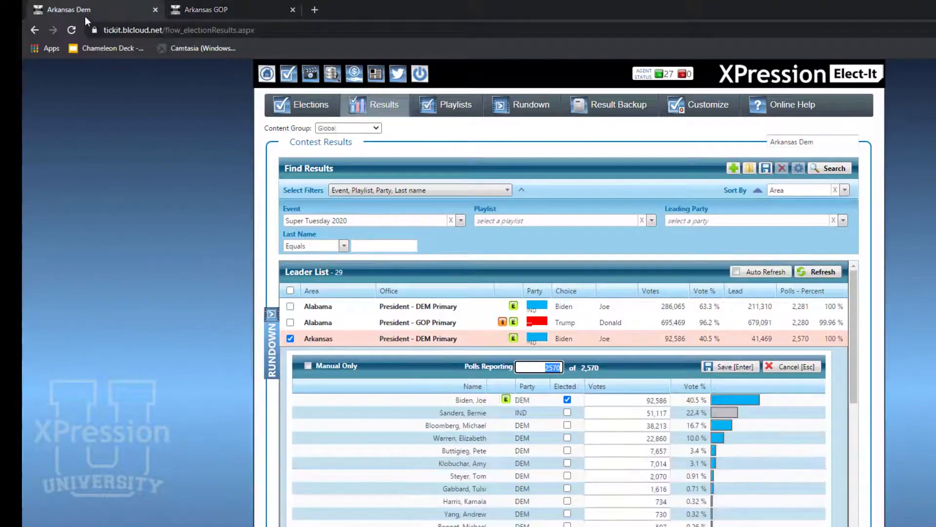
On the Arkansas GOP page, open the rundown dialog for the GOP Primary contest and choose the Flare bin and "Flare new" rundown
click(247, 12)
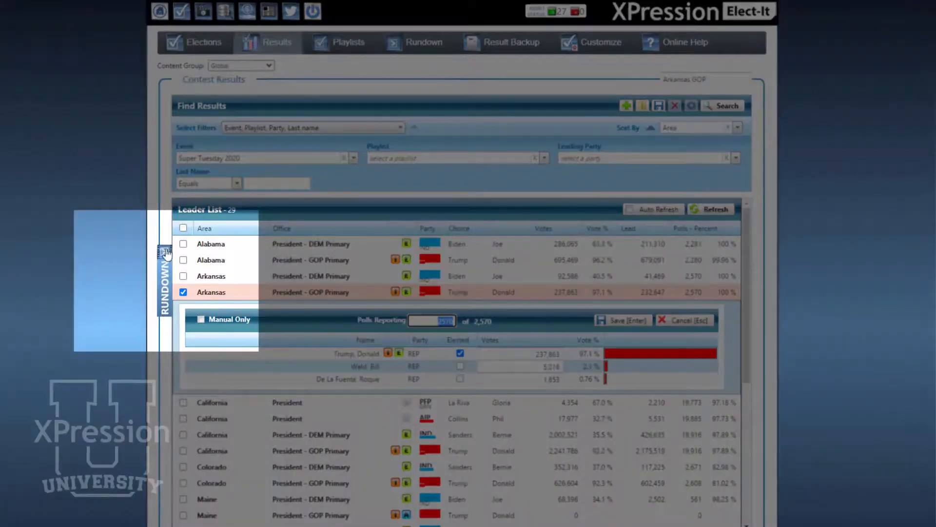
click(166, 253)
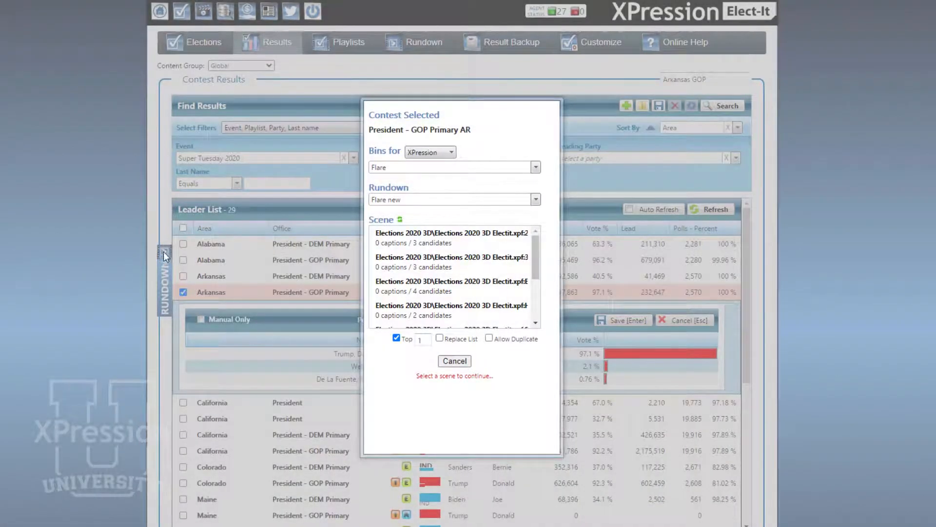
click(538, 168)
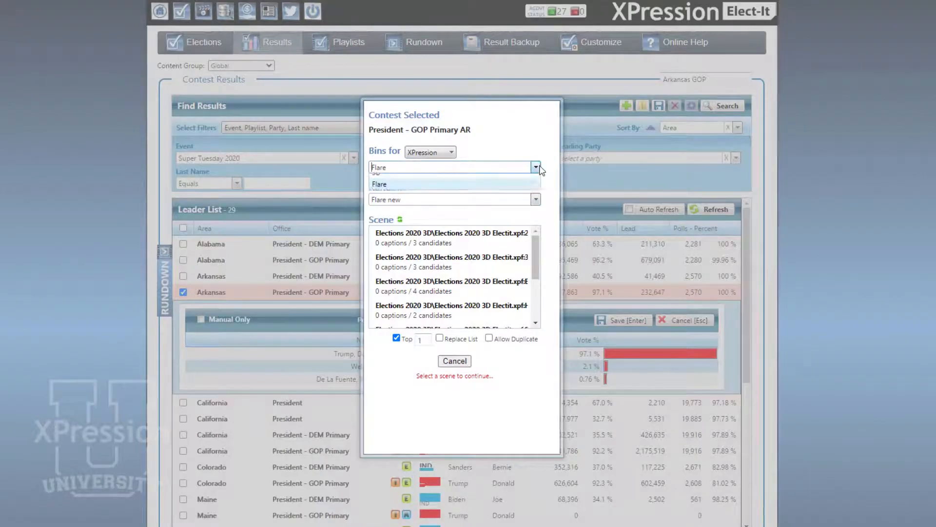
click(540, 218)
click(536, 199)
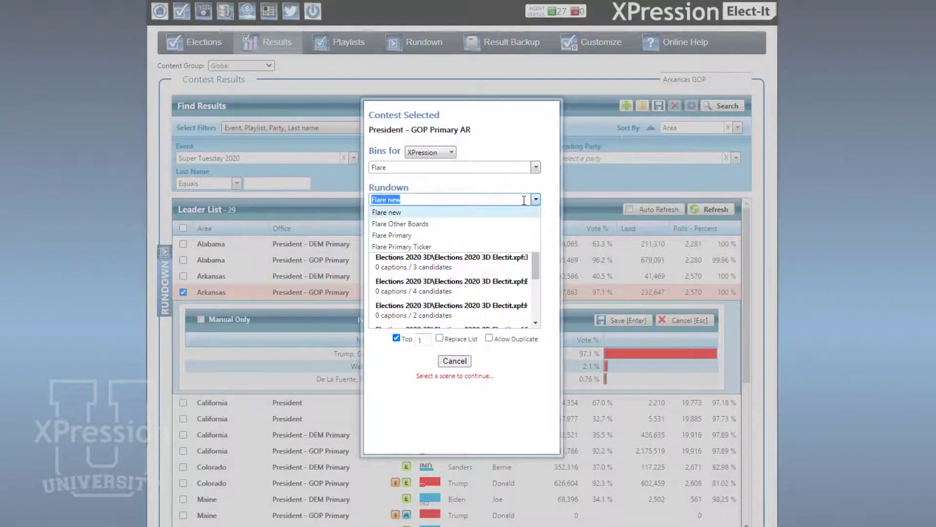
click(395, 213)
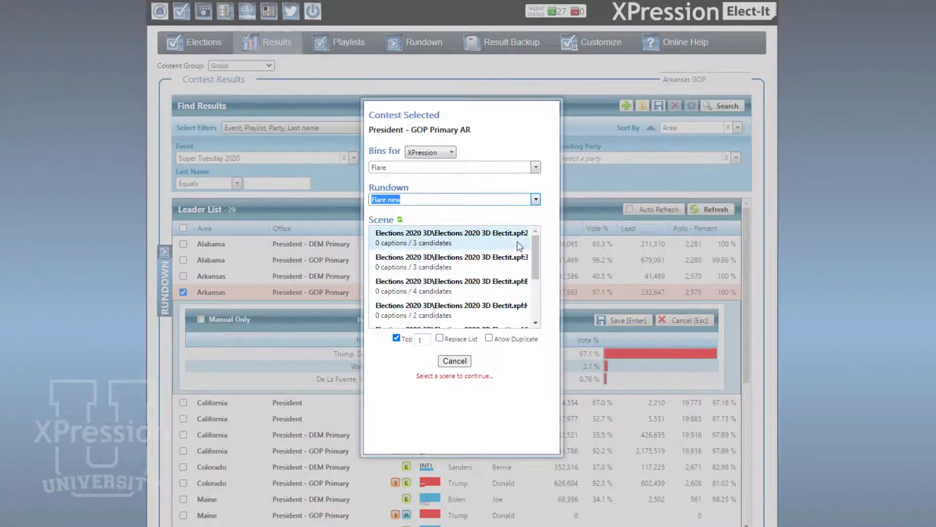
Add the Arkansas GOP Primary contest to the rundown with the Elections 2020 Flare HS Board scene and close the dialog
drag(540, 267, 535, 296)
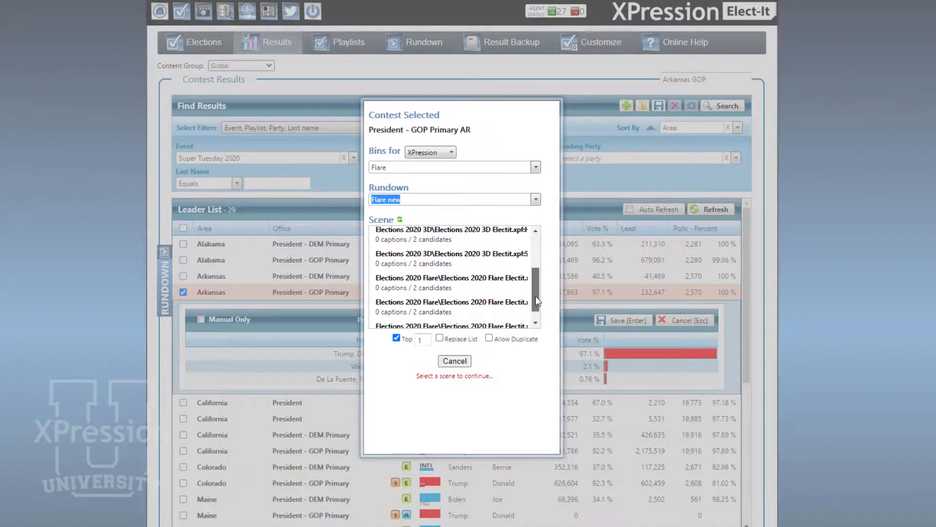
click(429, 278)
click(471, 362)
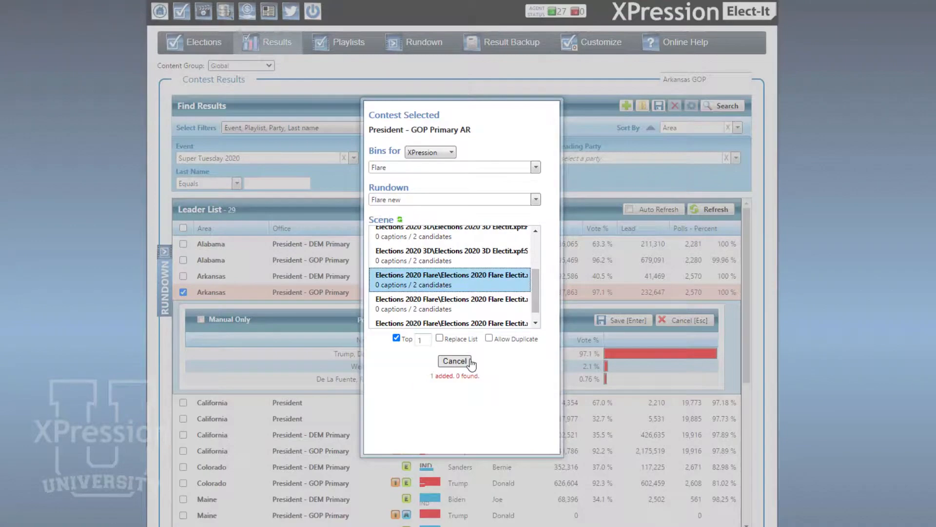
click(461, 362)
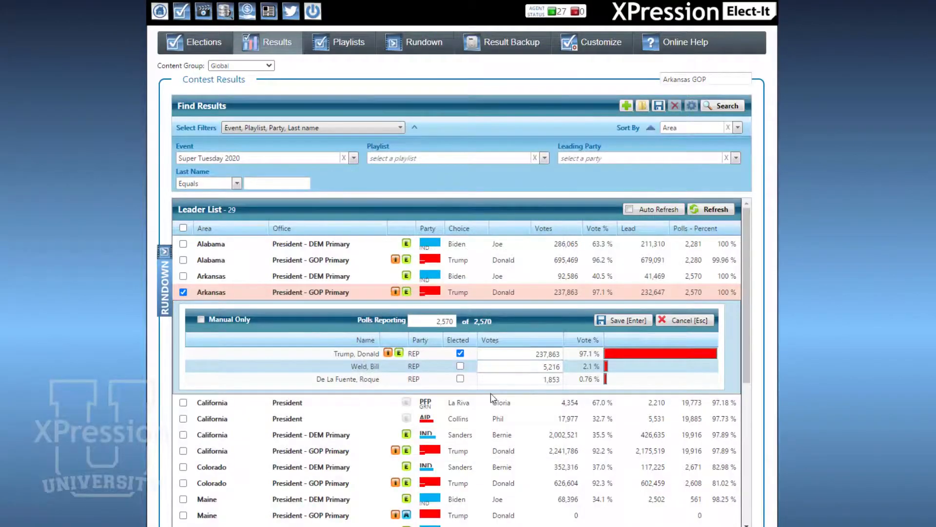
Review the scene list of the "Flare new" rundown in the Election Rundown Builder and return to the contest results
click(421, 39)
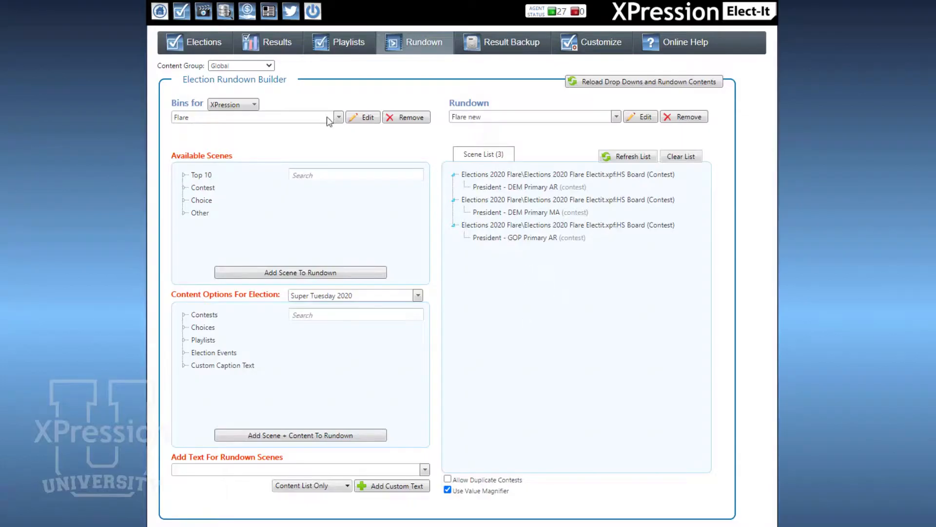
click(276, 49)
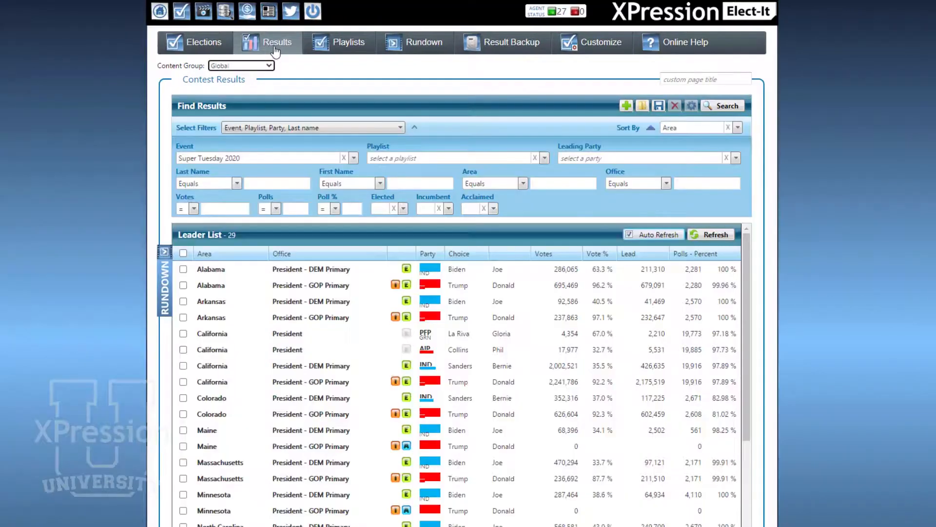